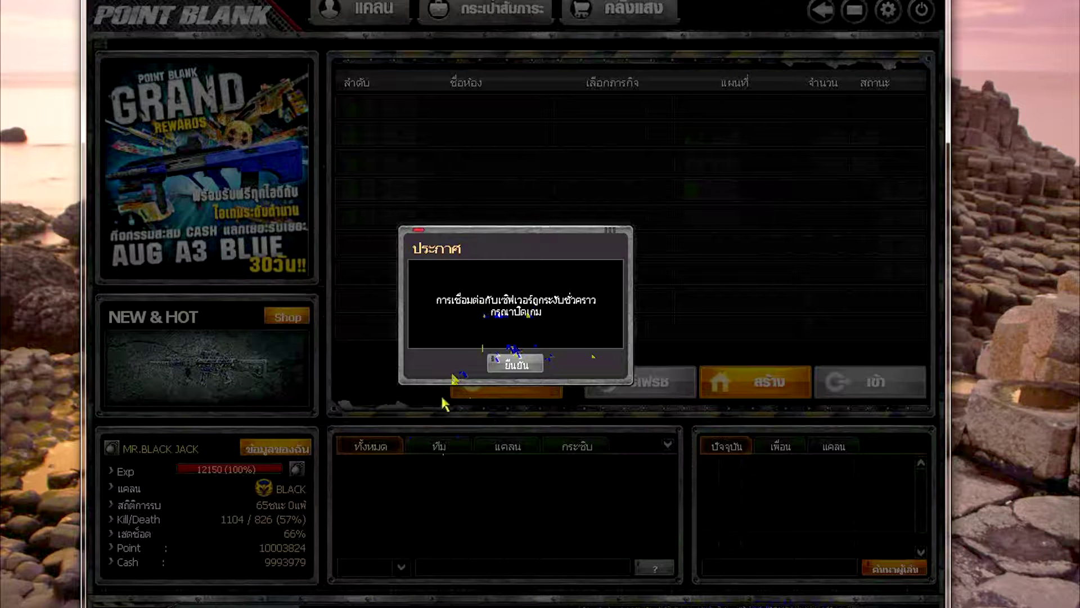
Acknowledge the server disconnection notice, leave the game and close the open PointBlank server windows.
{"action": "left_click", "coordinate": [516, 364]}
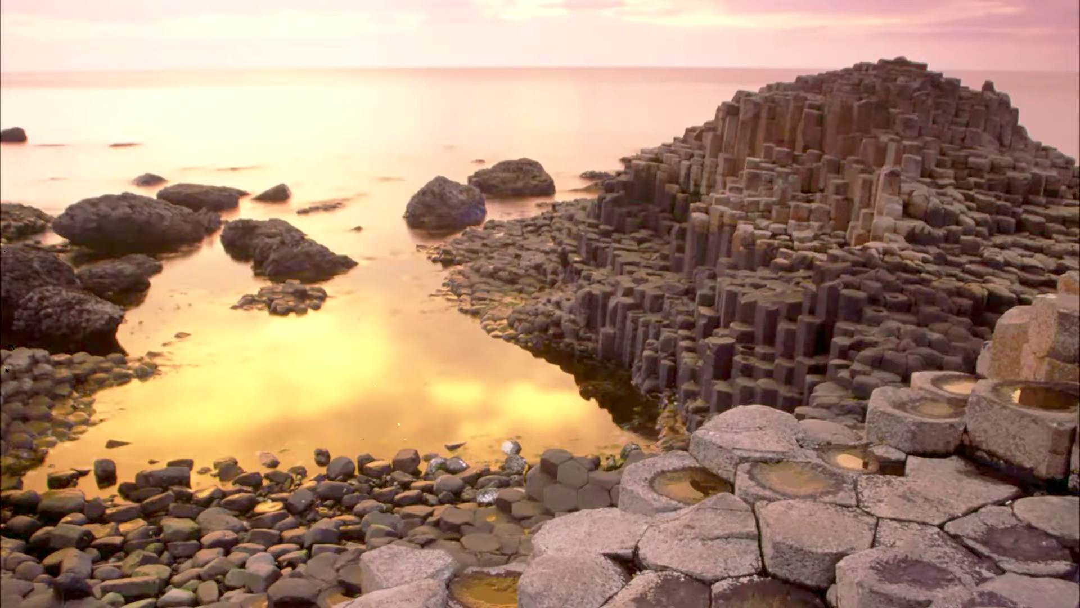
{"action": "key", "text": "super+d"}
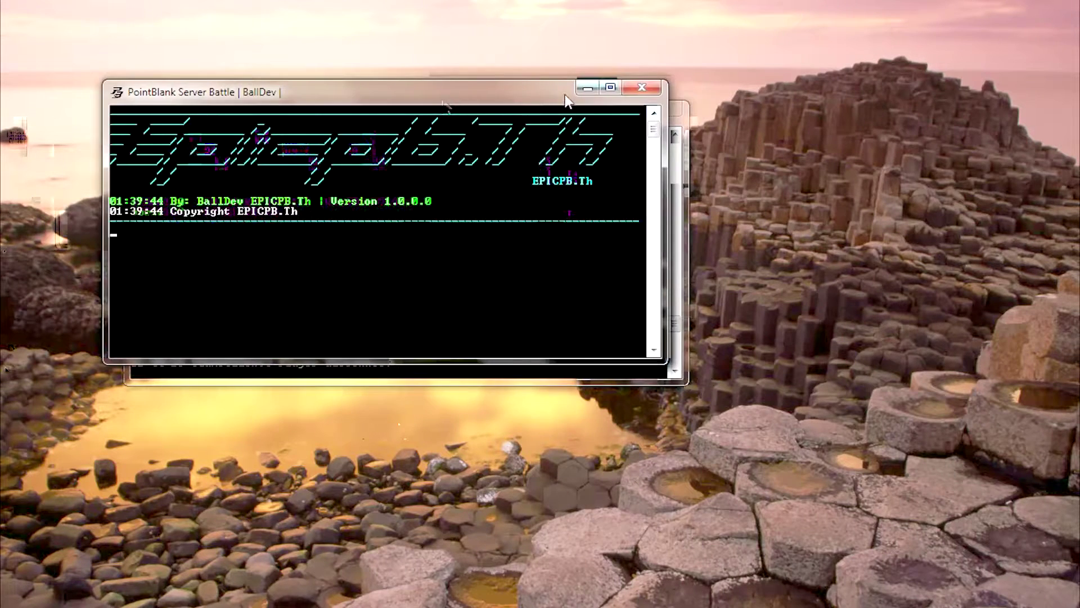
{"action": "left_click", "coordinate": [654, 88]}
{"action": "left_click", "coordinate": [653, 113]}
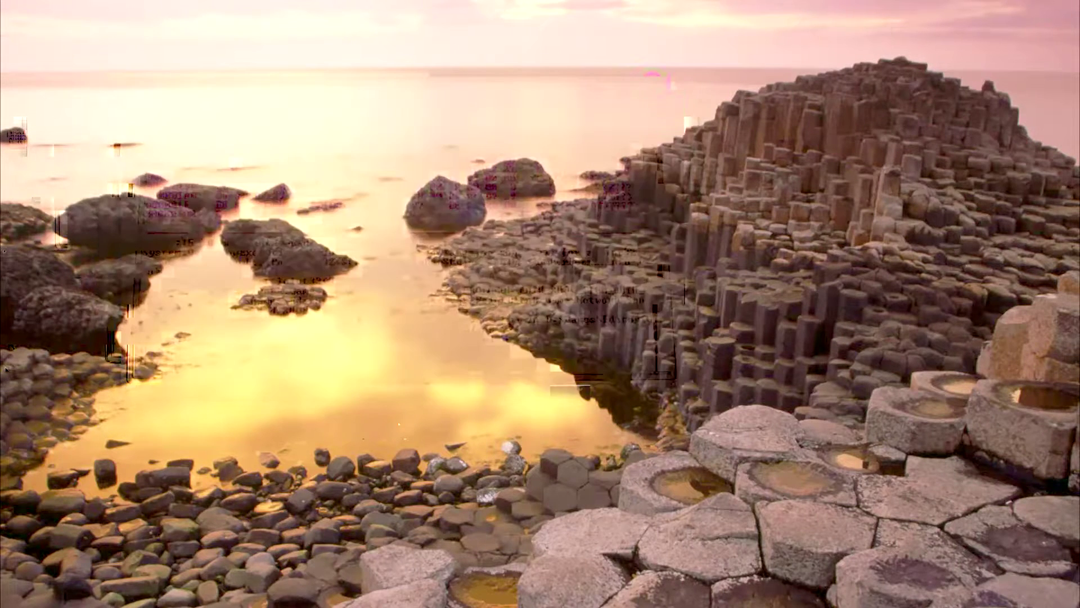
{"action": "left_click", "coordinate": [555, 72]}
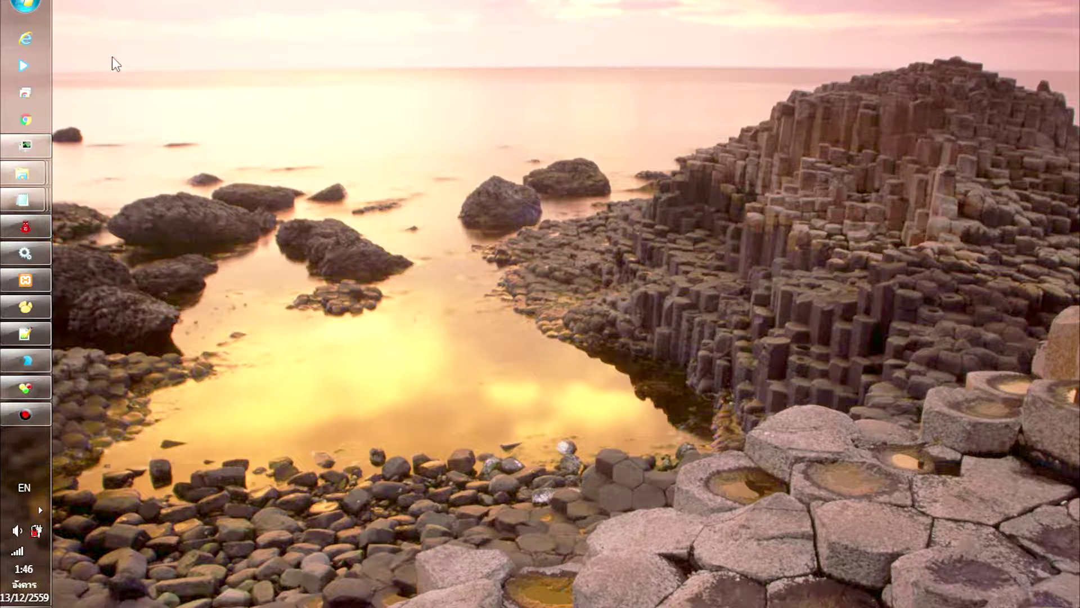
Open the Control Panel and switch its view from icons to Category.
{"action": "left_click", "coordinate": [34, 7]}
{"action": "left_click", "coordinate": [563, 162]}
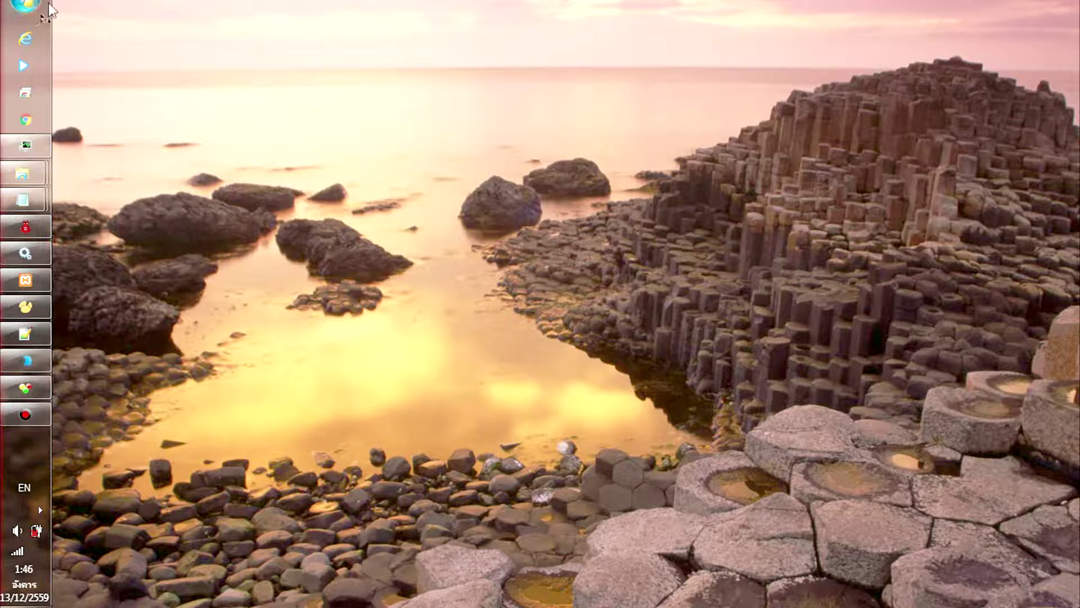
{"action": "left_click", "coordinate": [22, 5]}
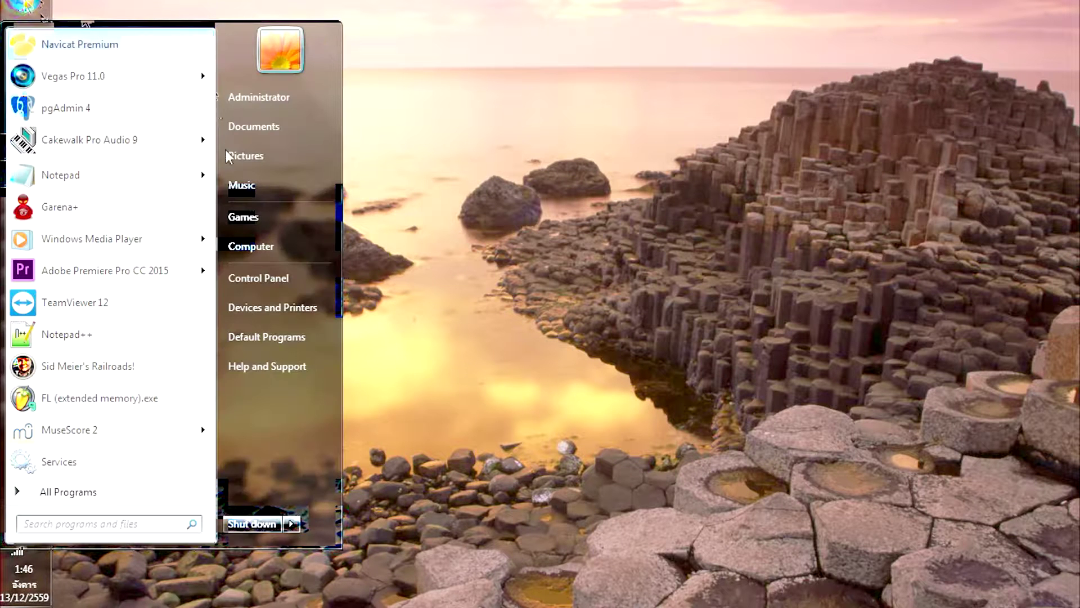
{"action": "left_click", "coordinate": [251, 278]}
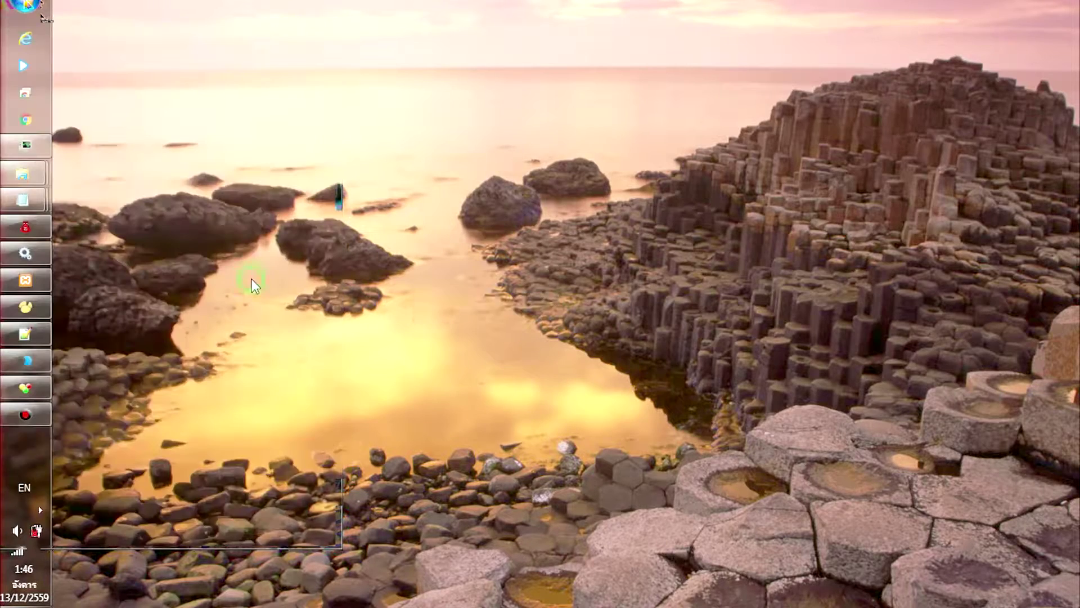
{"action": "left_click_drag", "start_coordinate": [811, 7], "coordinate": [558, 41]}
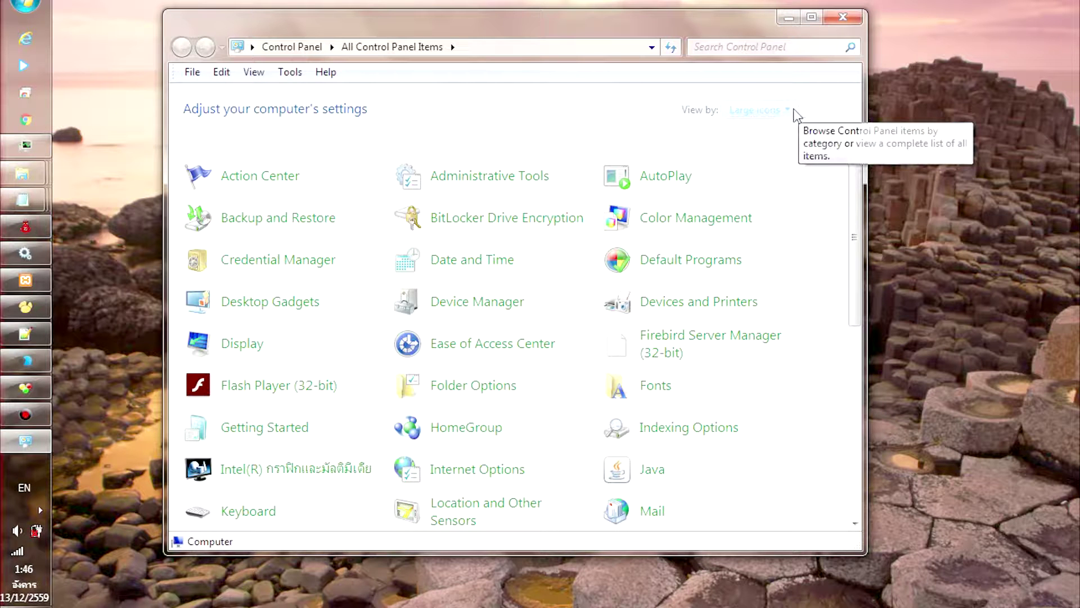
{"action": "left_click", "coordinate": [779, 110]}
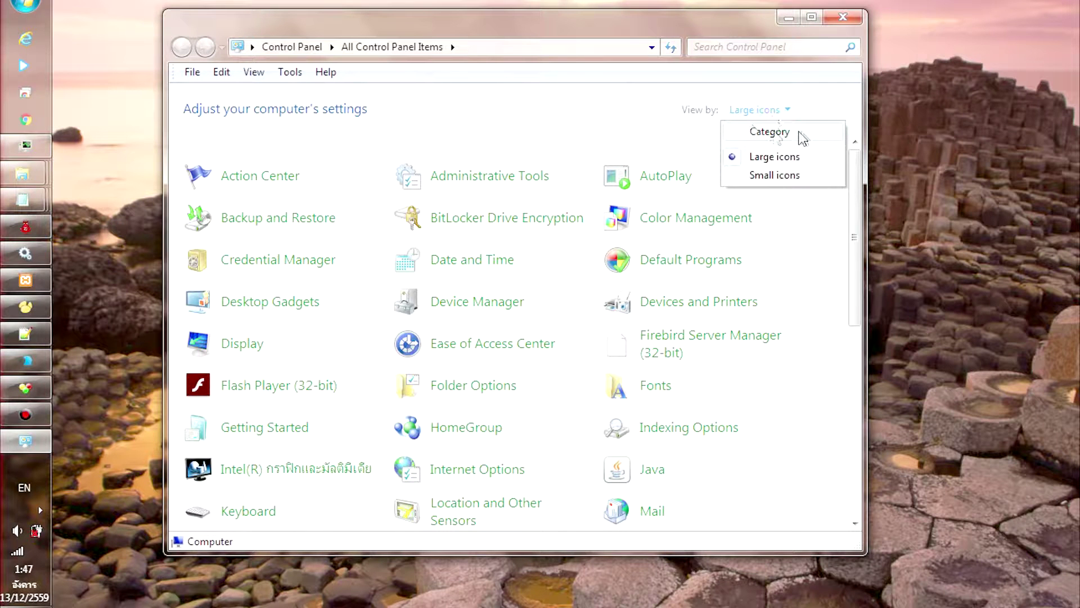
{"action": "left_click", "coordinate": [801, 135]}
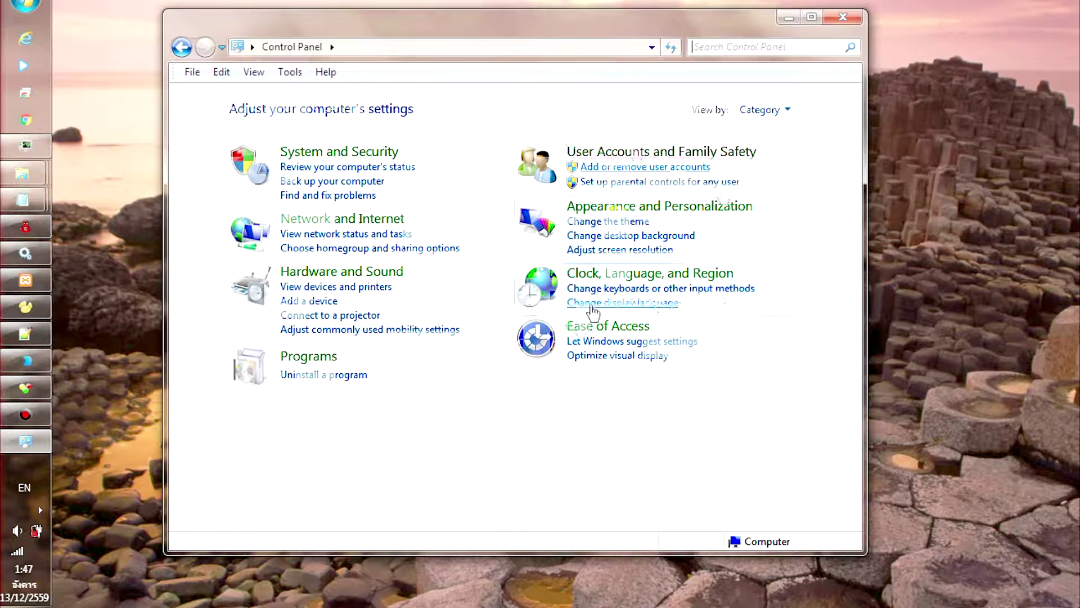
Open the Region and Language settings through the display language option and show the Formats settings.
{"action": "left_click", "coordinate": [607, 304]}
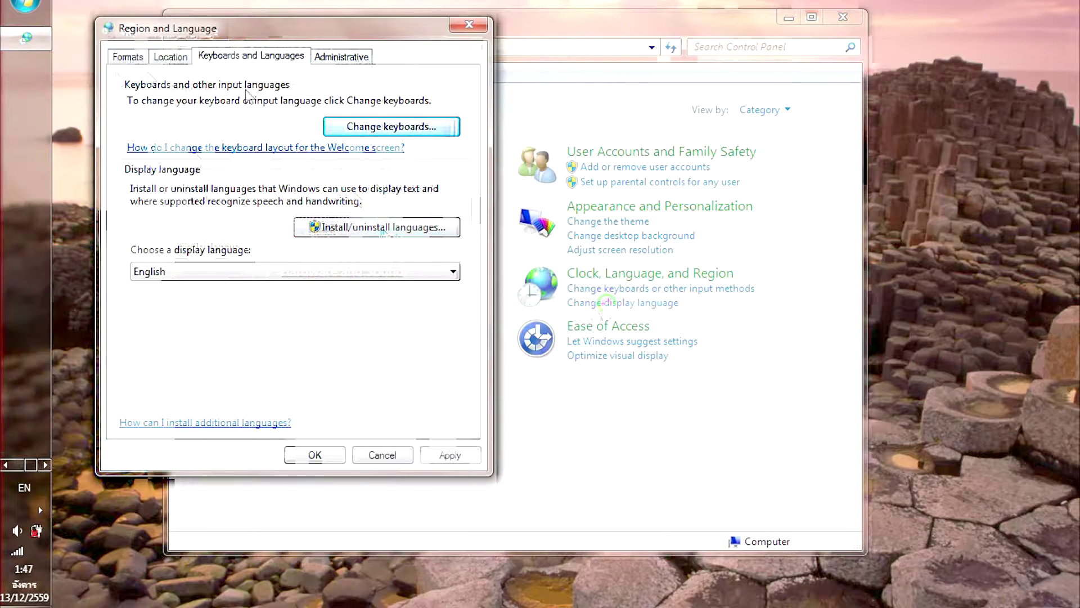
{"action": "left_click_drag", "start_coordinate": [303, 41], "coordinate": [739, 80]}
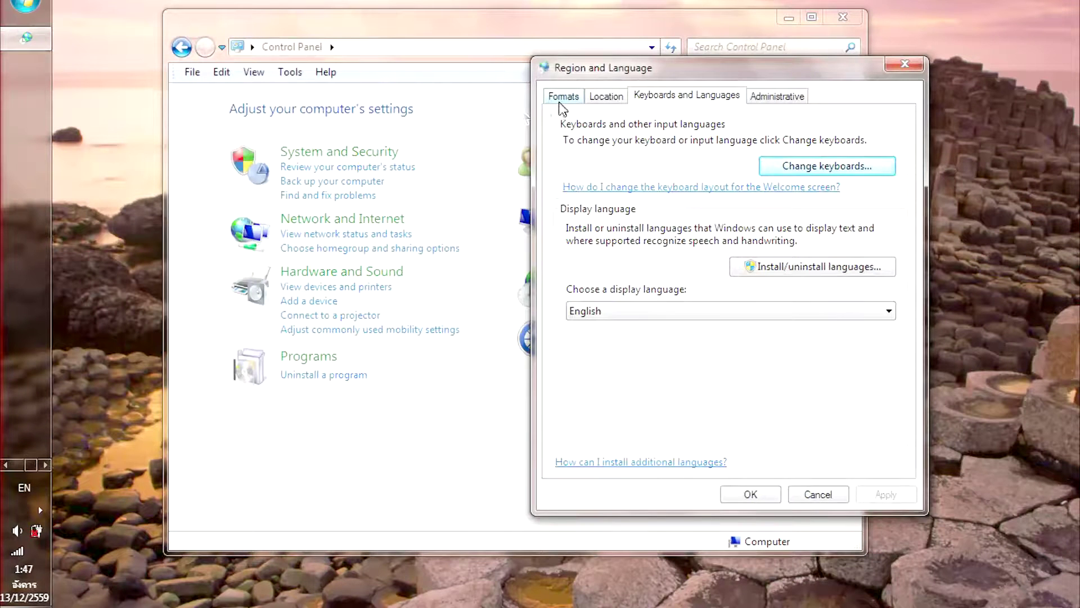
{"action": "left_click", "coordinate": [563, 97]}
{"action": "left_click_drag", "start_coordinate": [619, 72], "coordinate": [324, 49]}
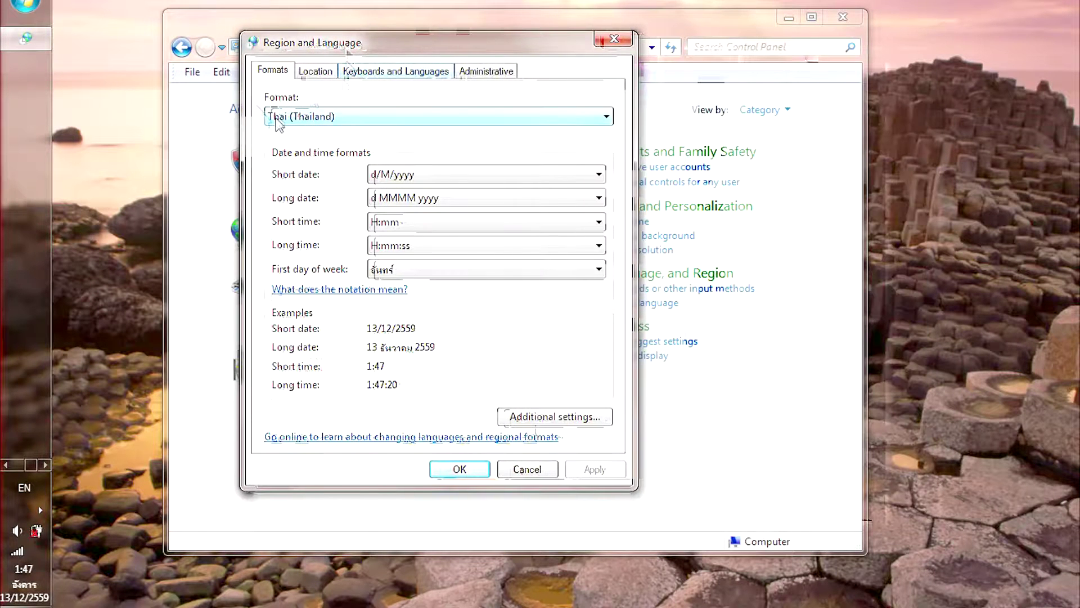
{"action": "left_click_drag", "start_coordinate": [458, 45], "coordinate": [321, 60]}
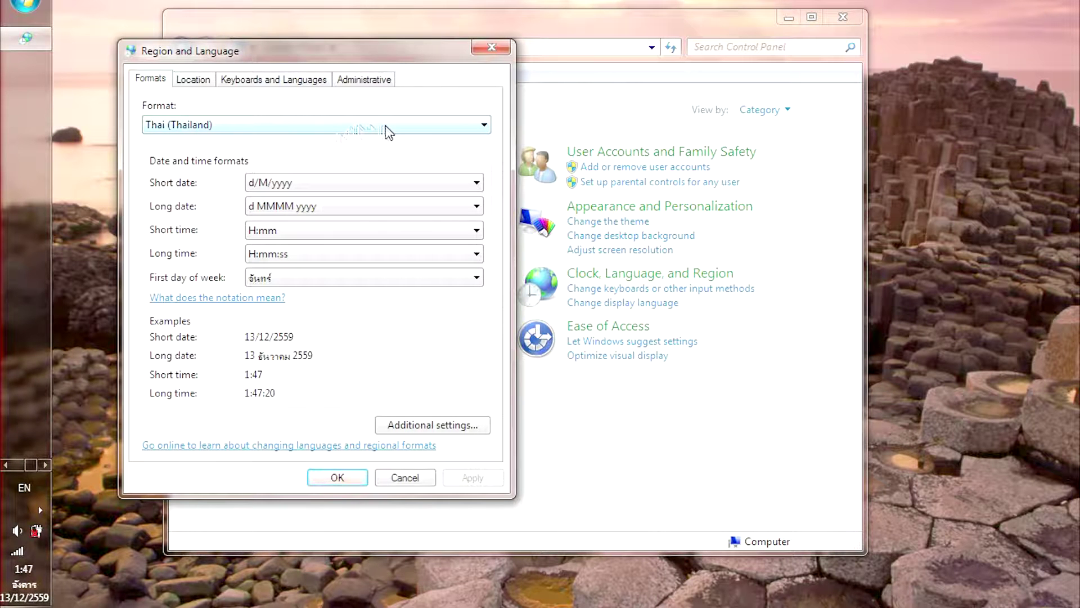
Set the regional format to English (Australia), confirm the change and close the Control Panel.
{"action": "left_click", "coordinate": [452, 125]}
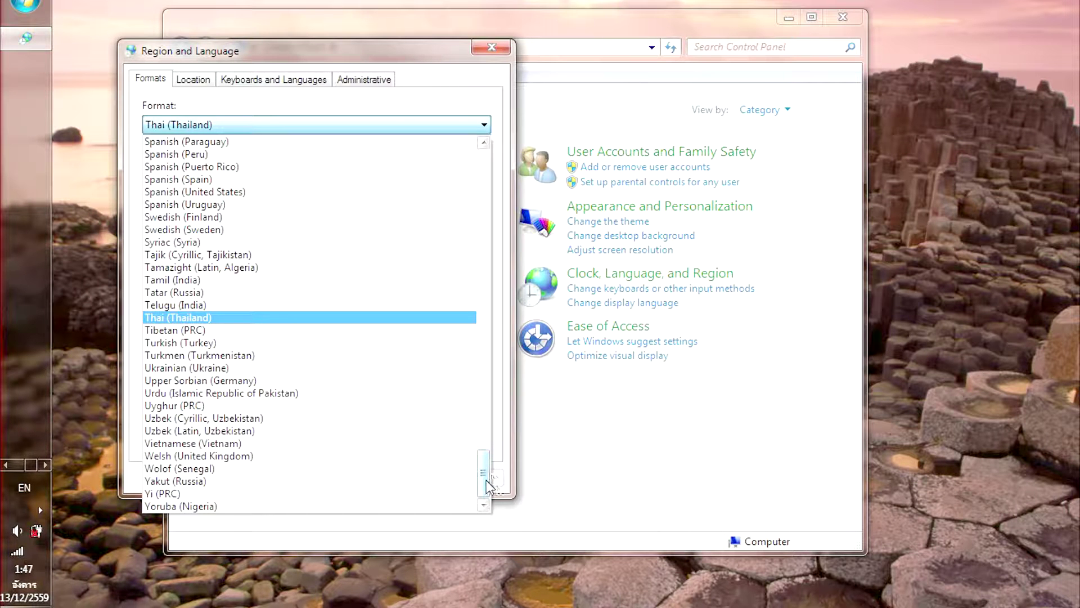
{"action": "left_click_drag", "start_coordinate": [487, 485], "coordinate": [484, 244]}
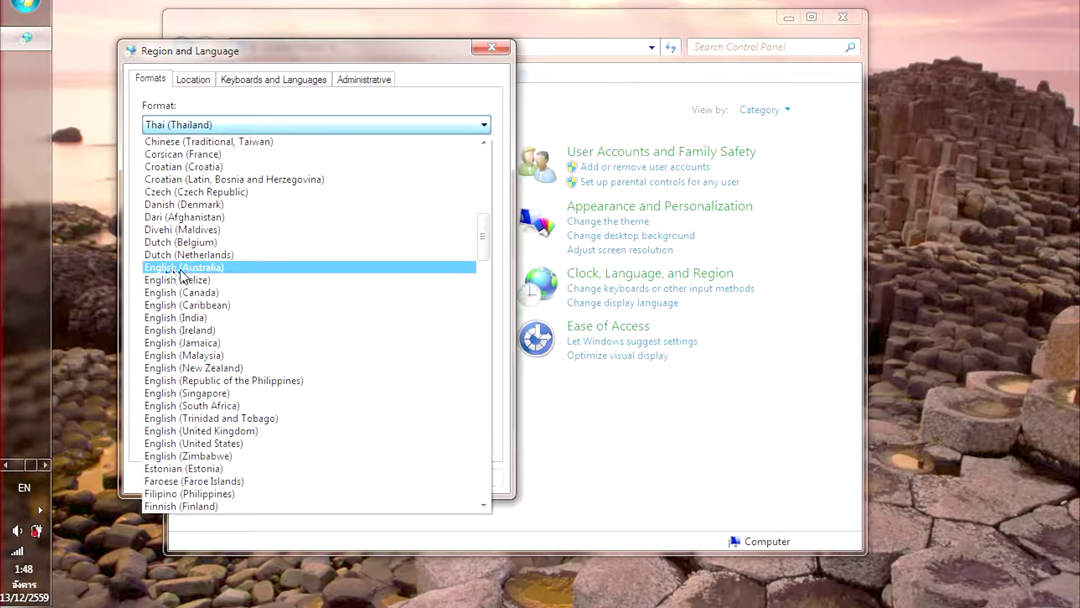
{"action": "left_click", "coordinate": [217, 271]}
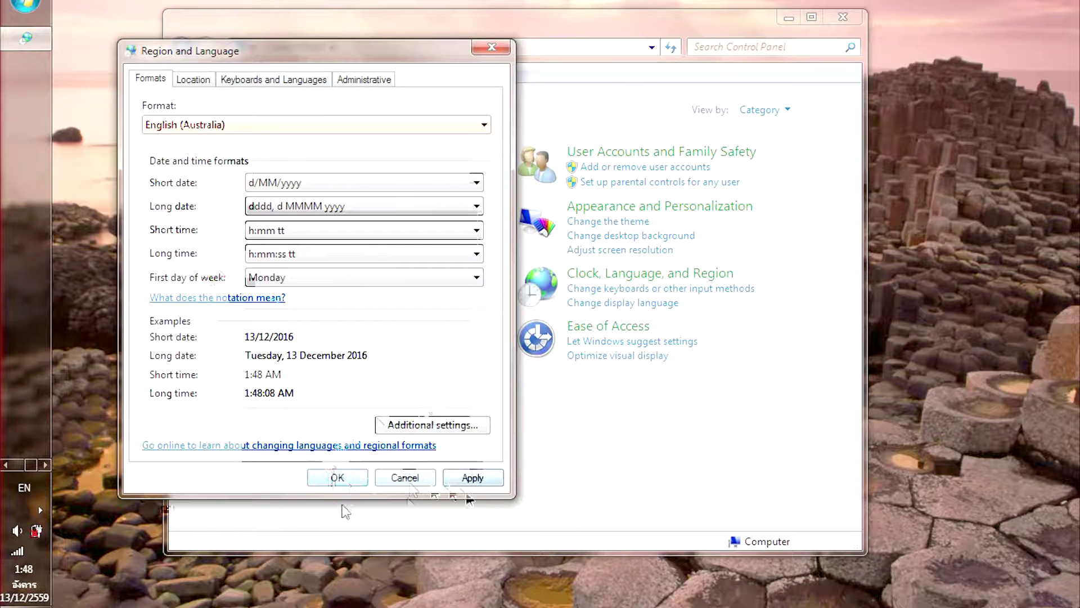
{"action": "left_click", "coordinate": [333, 478]}
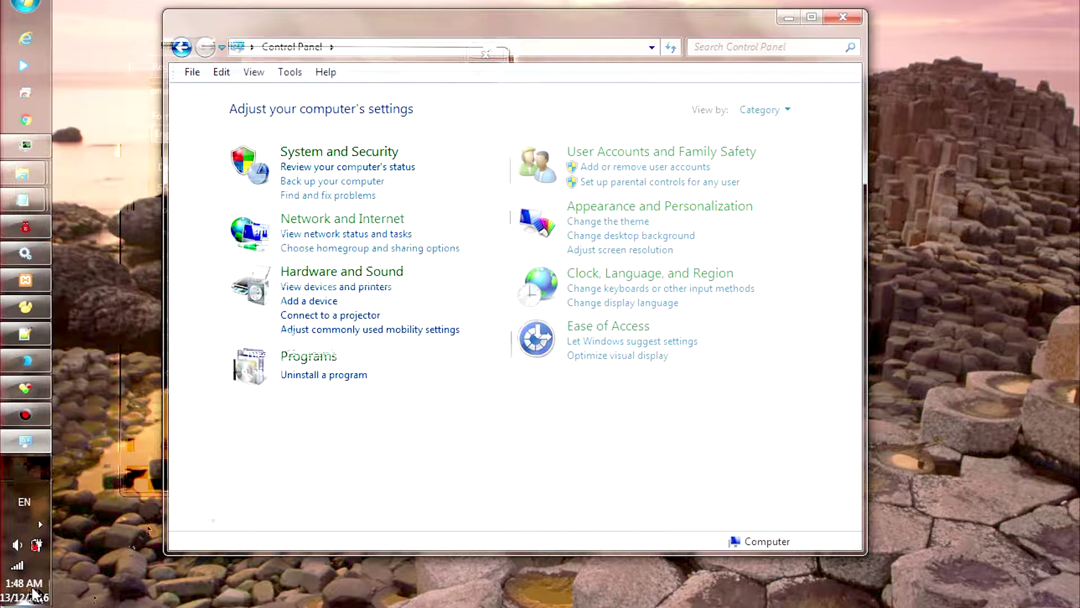
{"action": "mouse_move", "coordinate": [34, 592]}
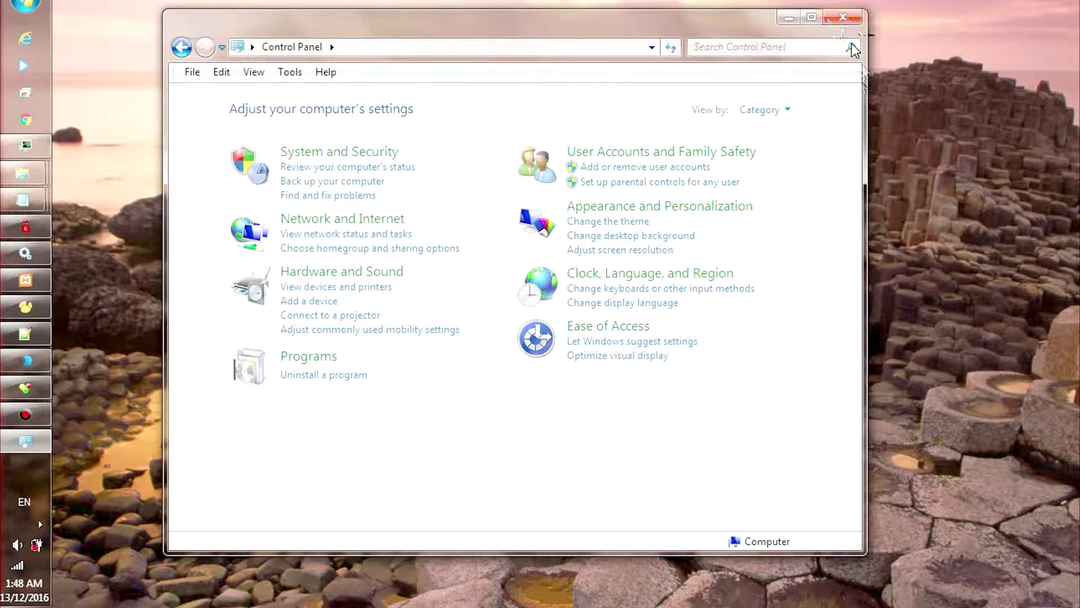
{"action": "left_click", "coordinate": [844, 18]}
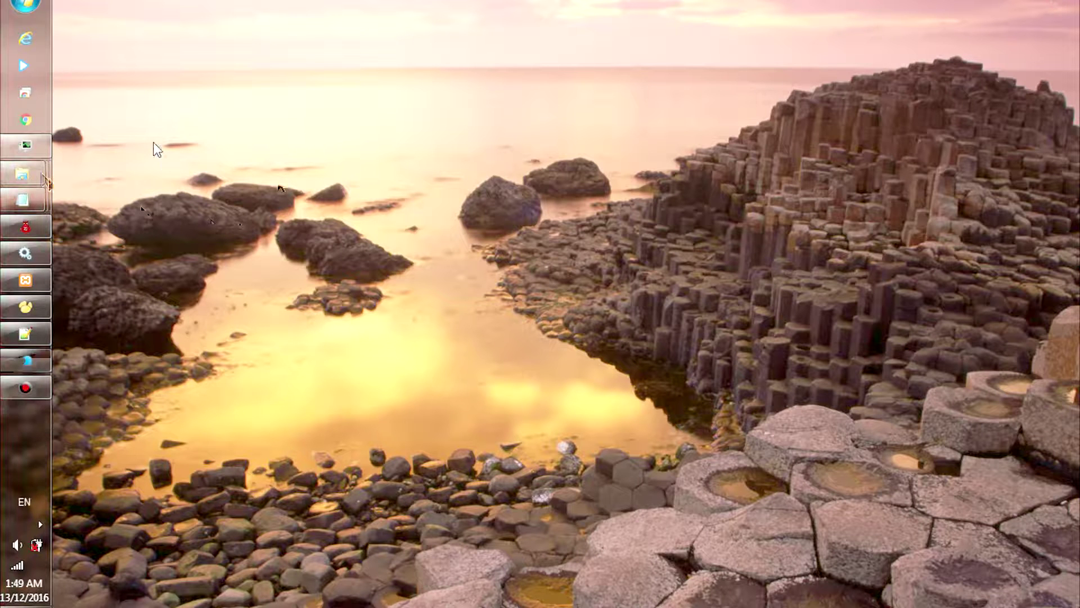
Bring up the PBOFFLINE 2016 V.2 folder and open its RUNSERVER START TesT subfolder.
{"action": "mouse_move", "coordinate": [21, 186]}
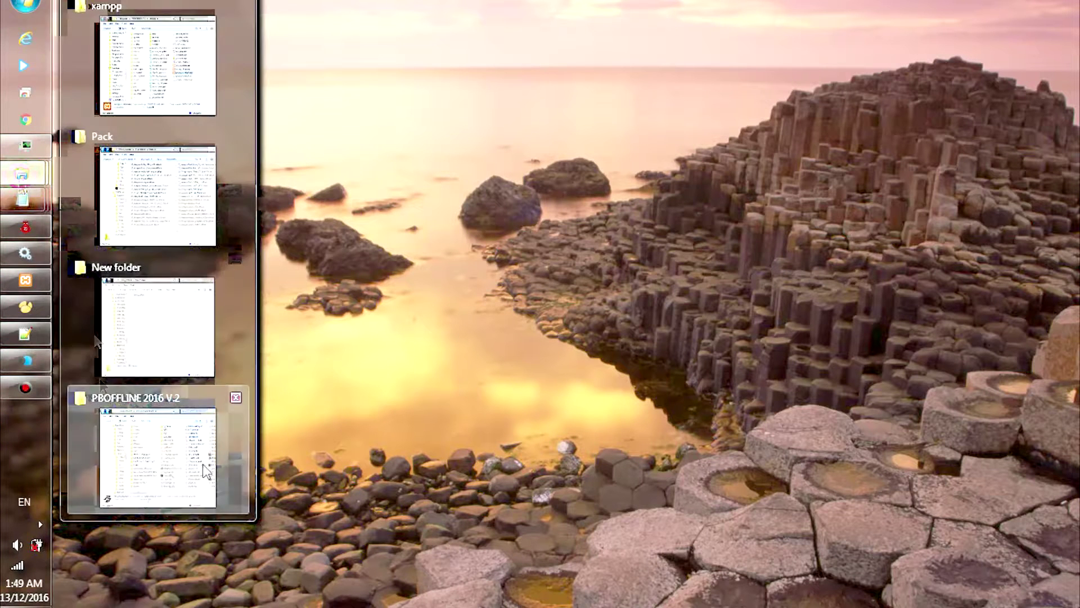
{"action": "left_click", "coordinate": [152, 450]}
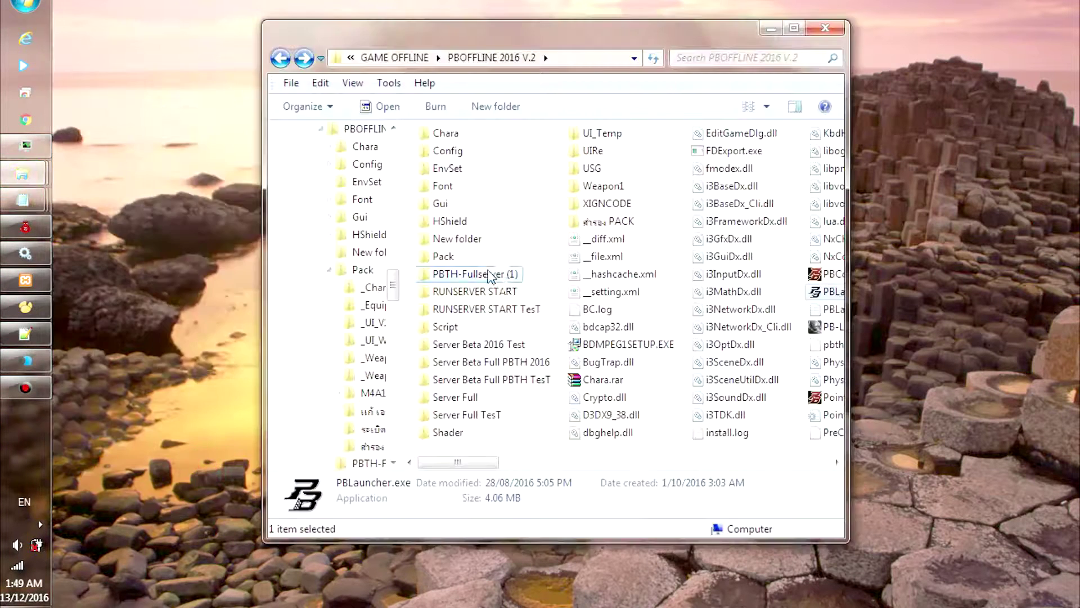
{"action": "left_click", "coordinate": [488, 309]}
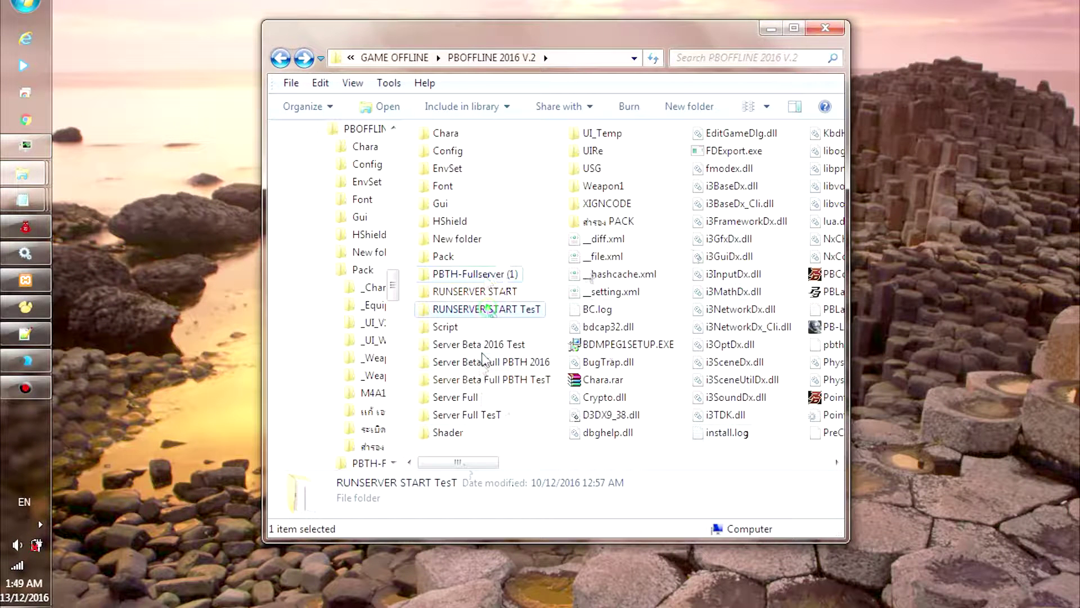
{"action": "left_click", "coordinate": [489, 313]}
{"action": "double_click", "coordinate": [493, 315]}
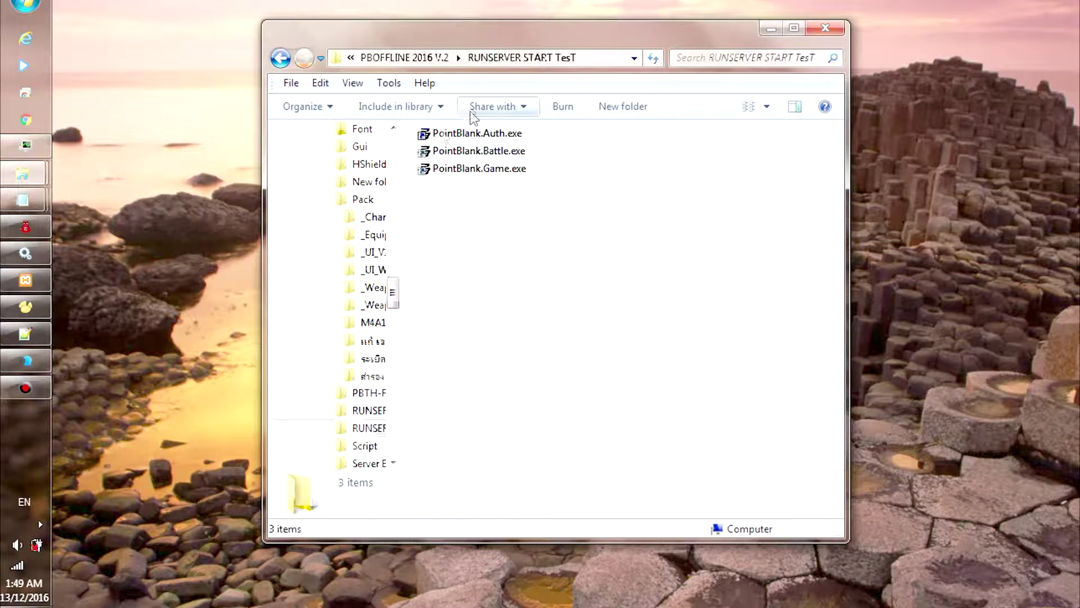
Run PointBlank.Auth.exe, PointBlank.Battle.exe and PointBlank.Game.exe, allowing each one past the security warning.
{"action": "double_click", "coordinate": [458, 133]}
{"action": "left_click", "coordinate": [642, 318]}
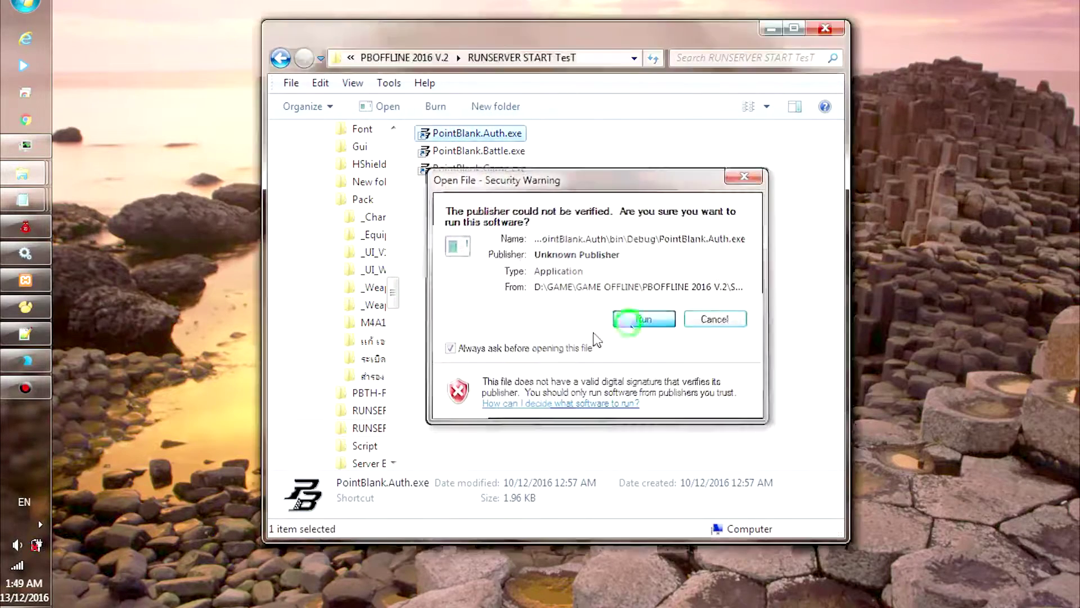
{"action": "double_click", "coordinate": [507, 149]}
{"action": "left_click", "coordinate": [633, 317]}
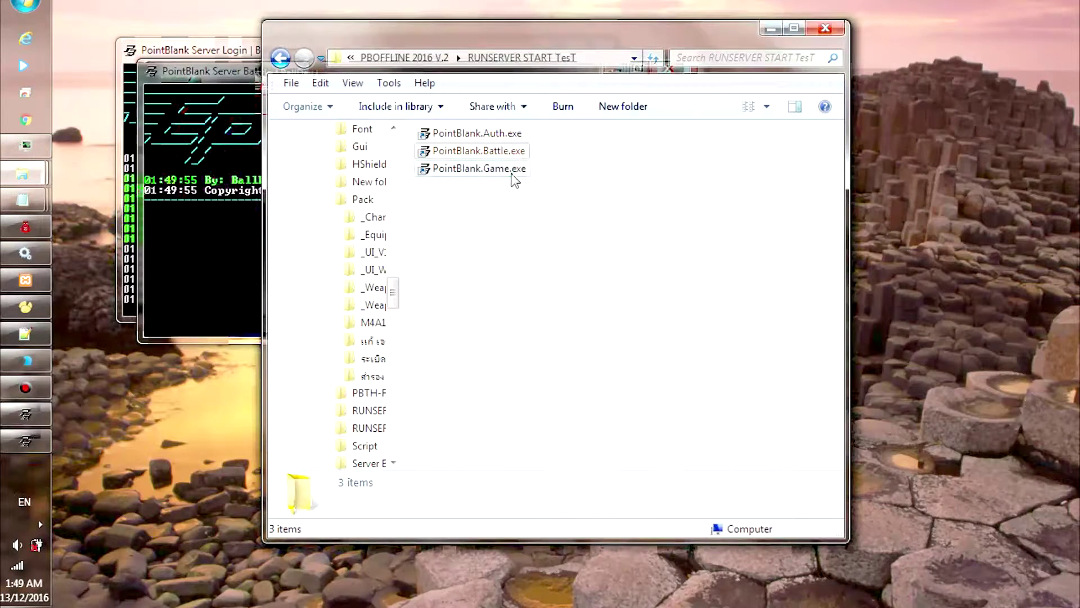
{"action": "double_click", "coordinate": [510, 169]}
{"action": "left_click", "coordinate": [642, 325]}
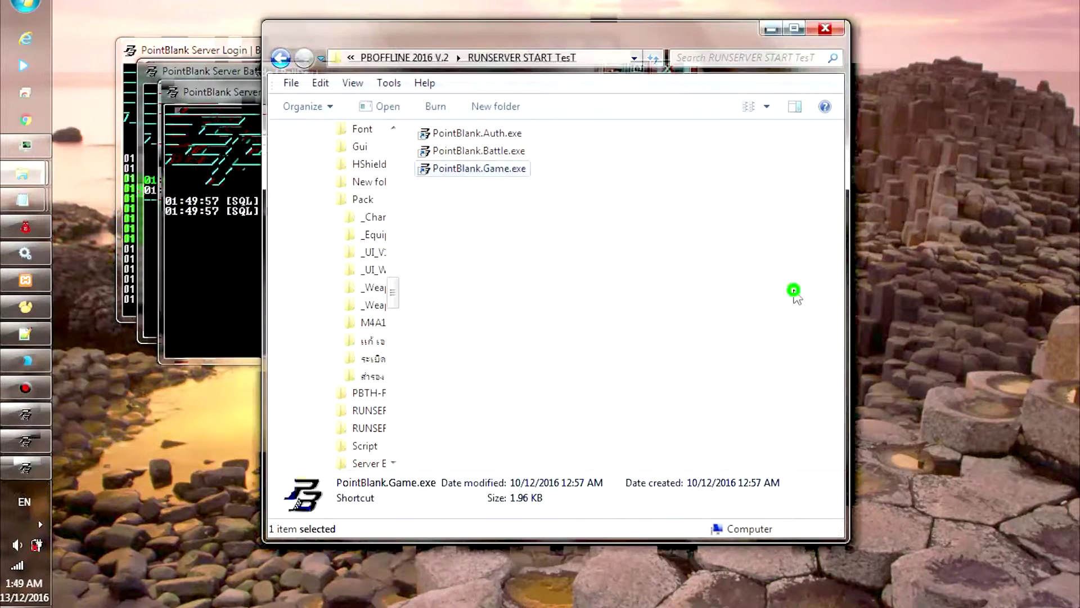
Return to the PBOFFLINE 2016 V.2 folder and run PBLauncher.exe, accepting the security warning.
{"action": "left_click", "coordinate": [279, 58]}
{"action": "left_click_drag", "start_coordinate": [464, 461], "coordinate": [595, 461]}
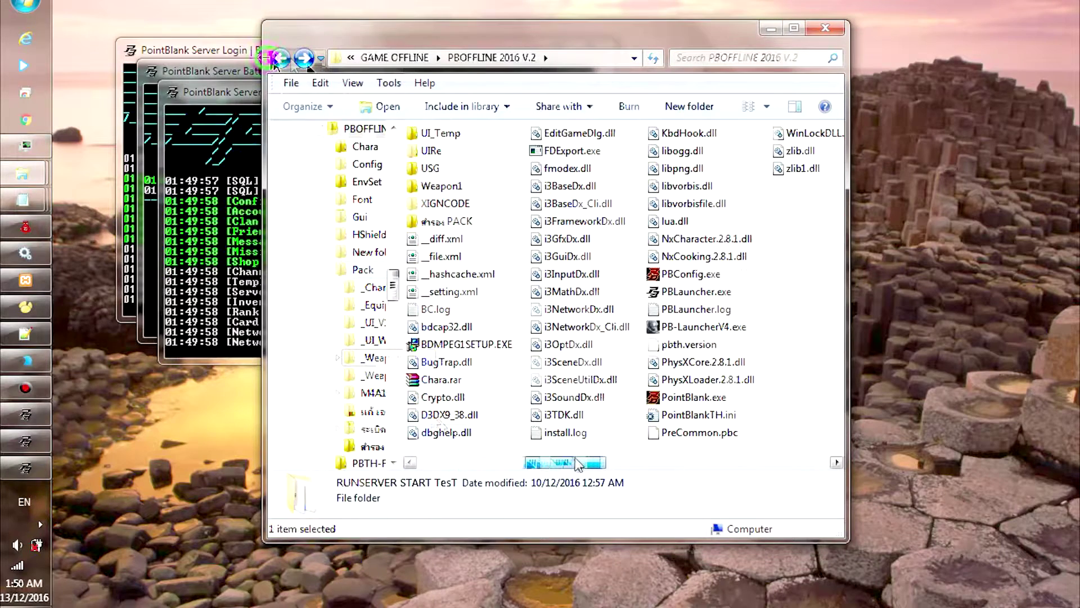
{"action": "double_click", "coordinate": [681, 292]}
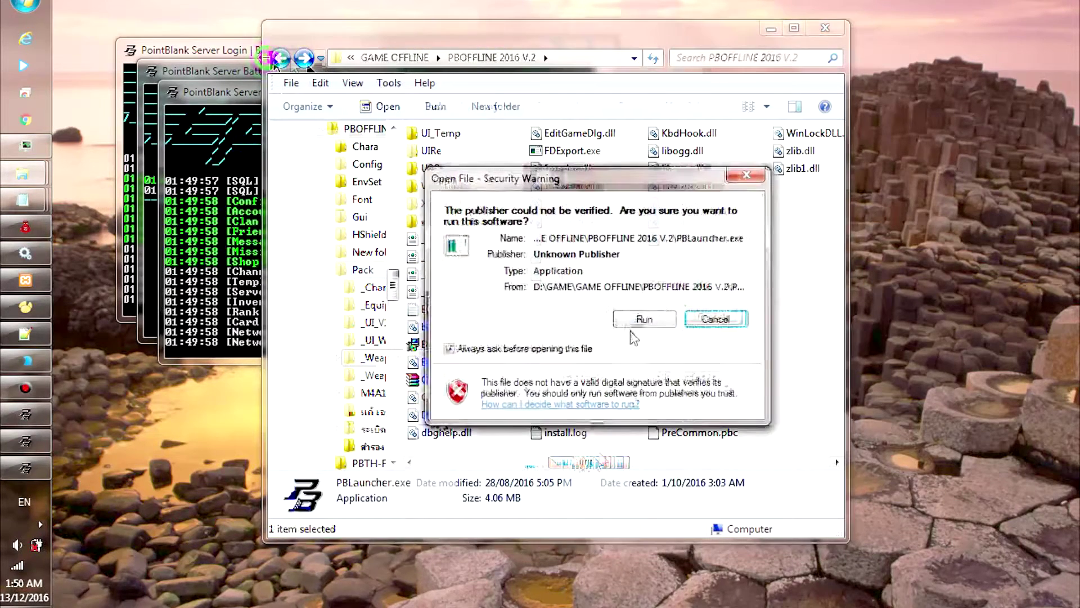
{"action": "left_click", "coordinate": [639, 327]}
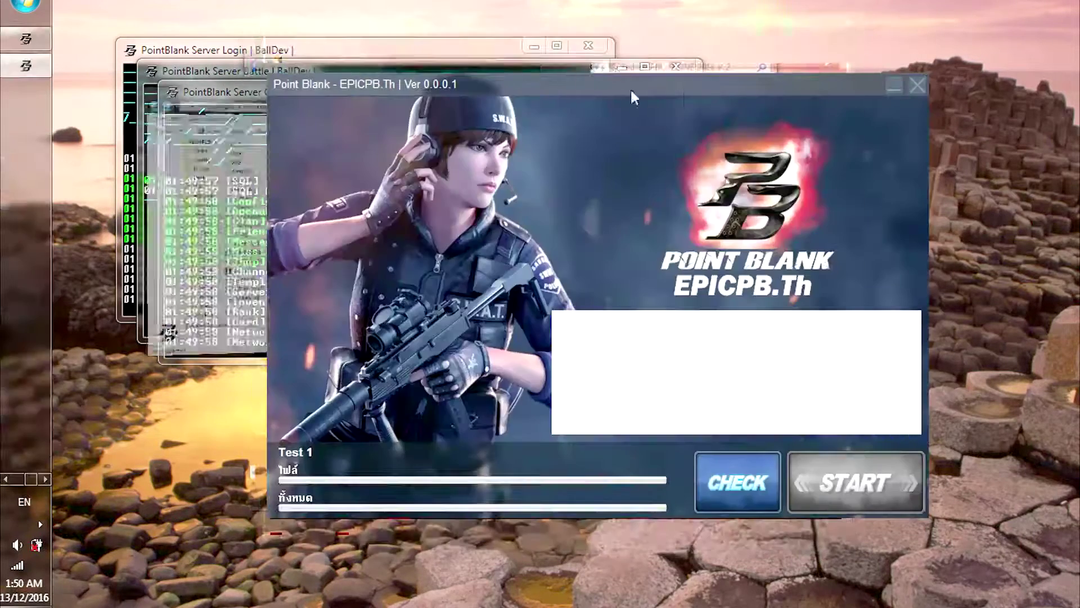
Minimize the PointBlank server windows and start the game from the launcher.
{"action": "left_click", "coordinate": [534, 47]}
{"action": "left_click", "coordinate": [260, 118]}
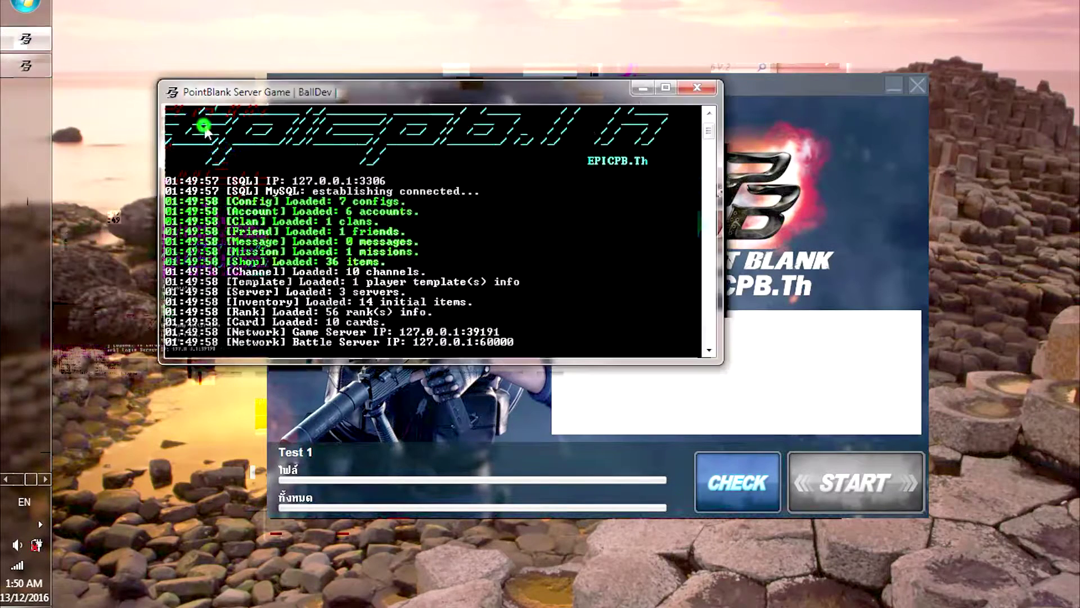
{"action": "left_click", "coordinate": [641, 86]}
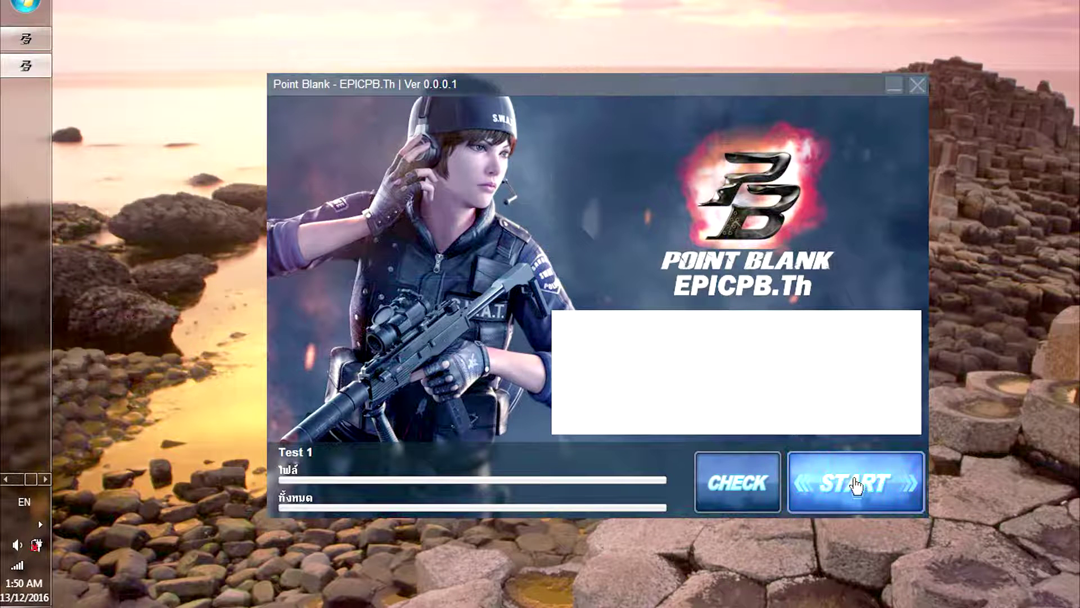
{"action": "left_click", "coordinate": [855, 485]}
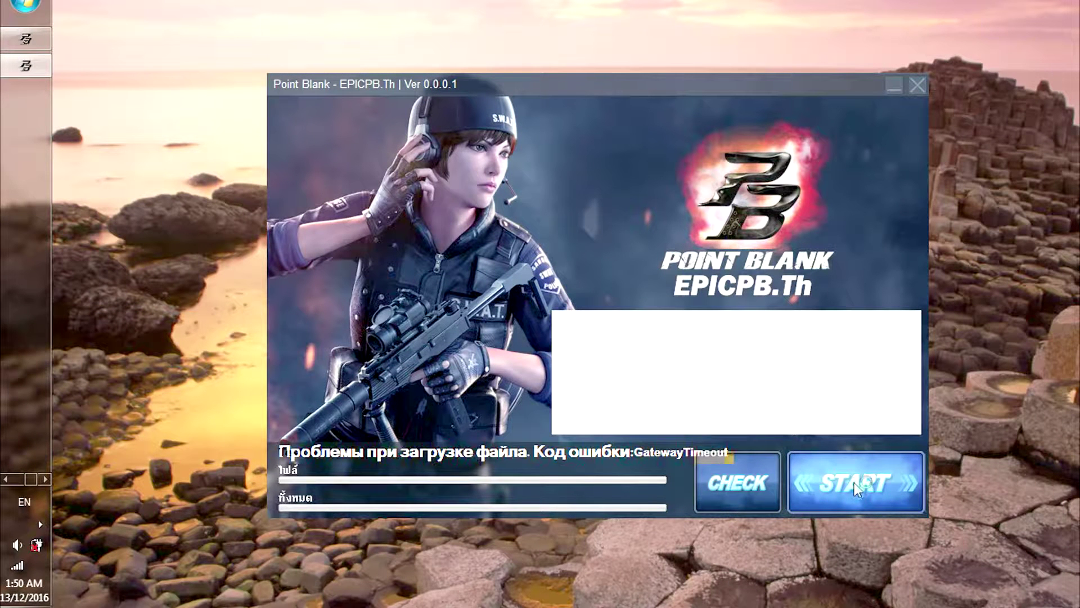